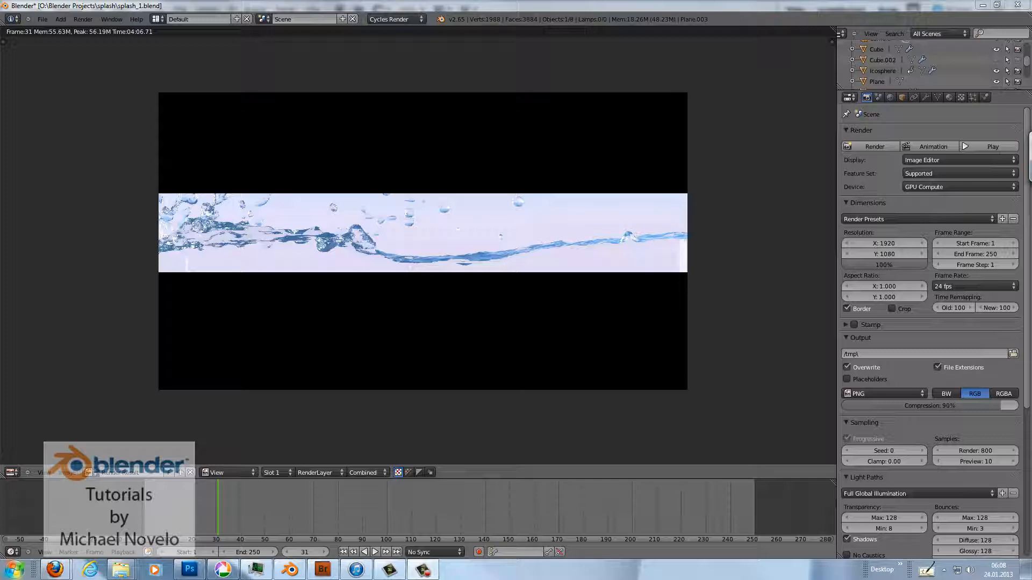
- Close the render result and look over the splash scene's planes, water block and camera from several angles
key(Escape)
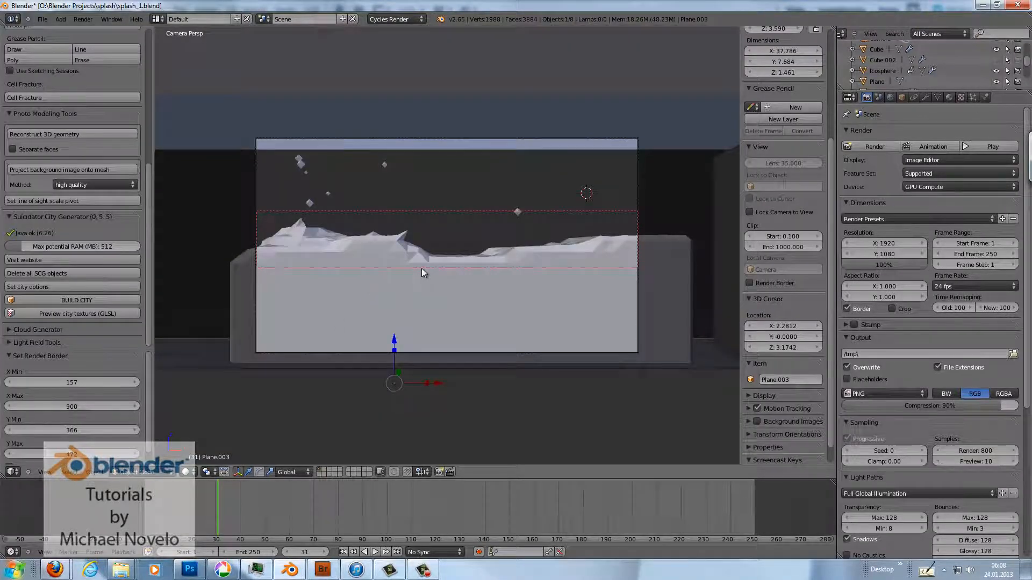
middle_drag(514, 269, 443, 284)
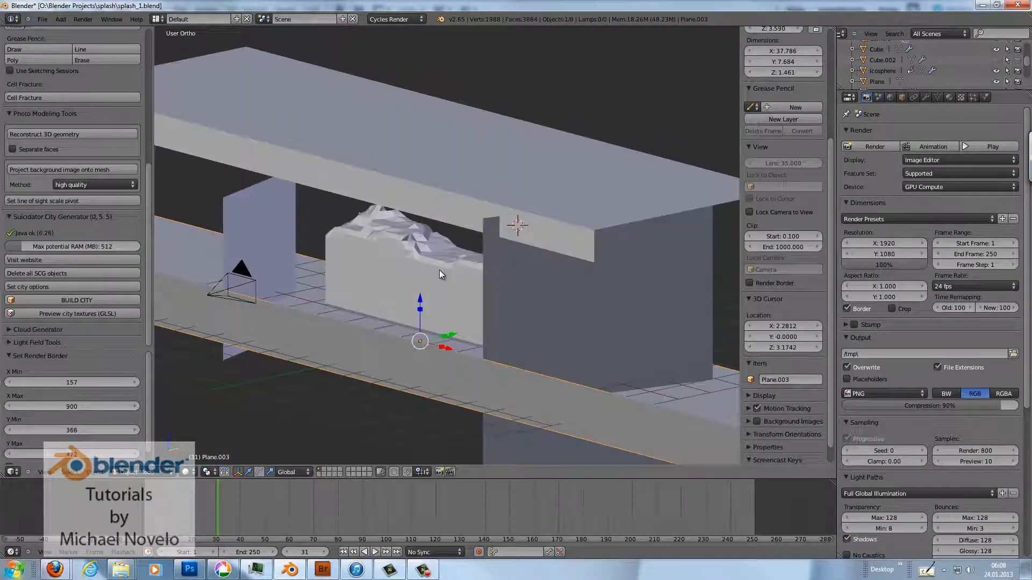
middle_drag(395, 253, 460, 253)
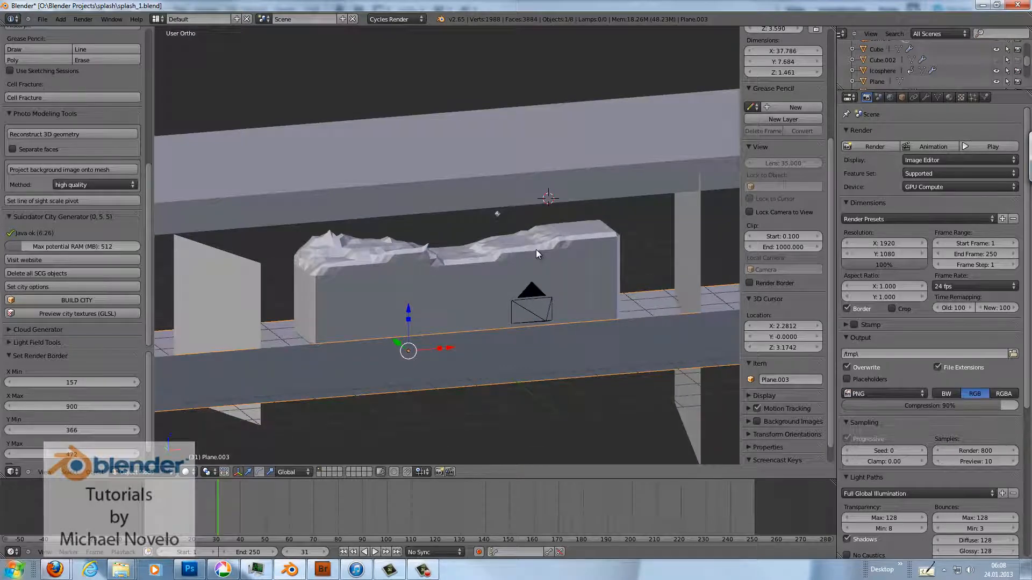
middle_drag(549, 251, 321, 238)
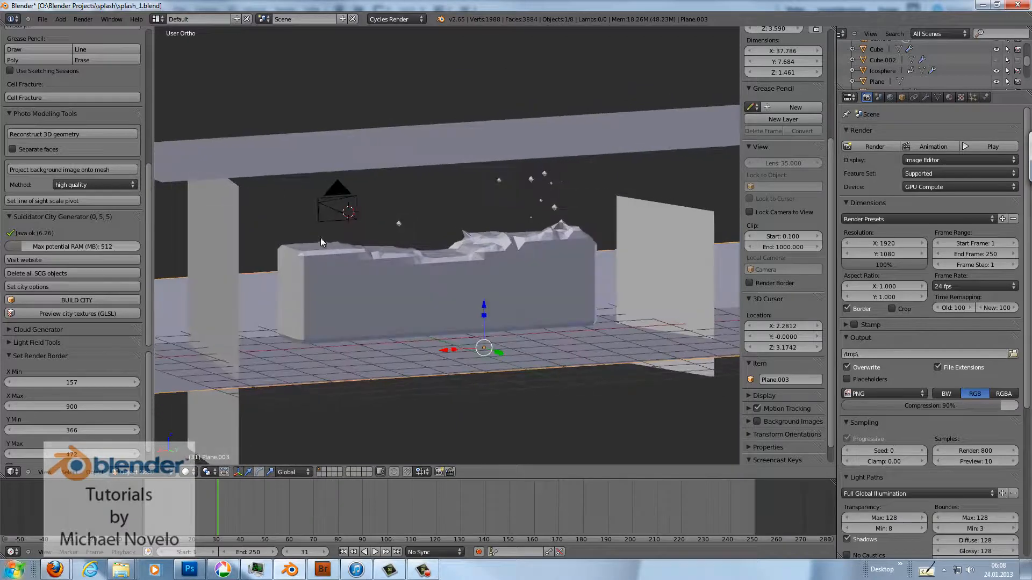
middle_drag(386, 244, 489, 243)
middle_drag(380, 253, 479, 260)
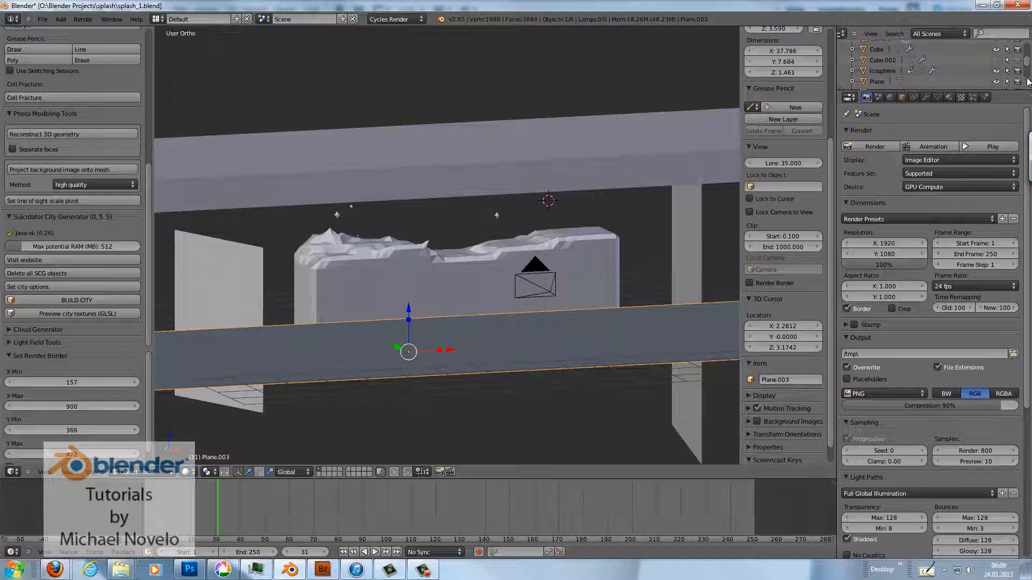
- Unhide Cube.002 in the viewport and examine the fluid domain settings of the Cube object
click(997, 62)
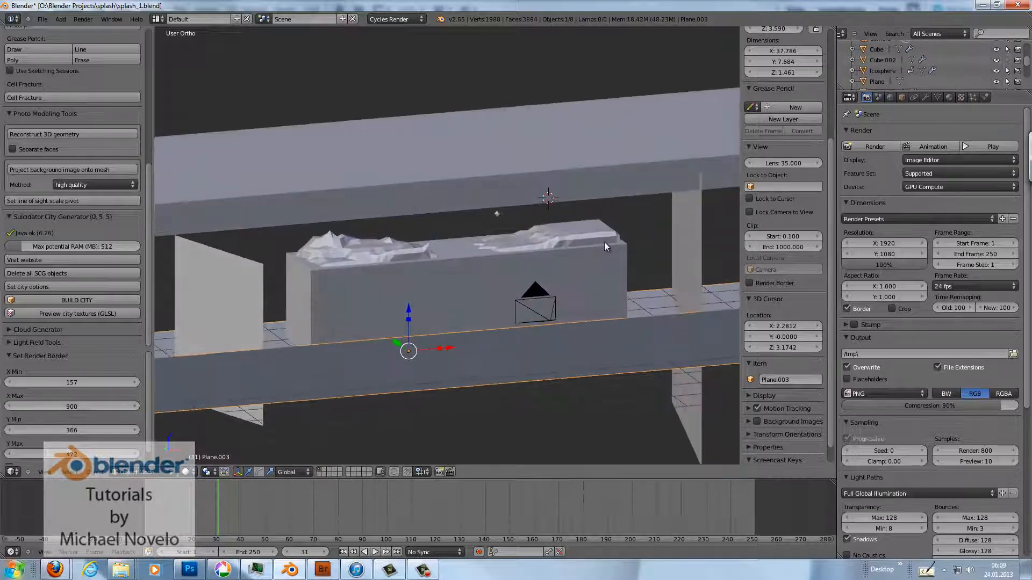
right_click(621, 242)
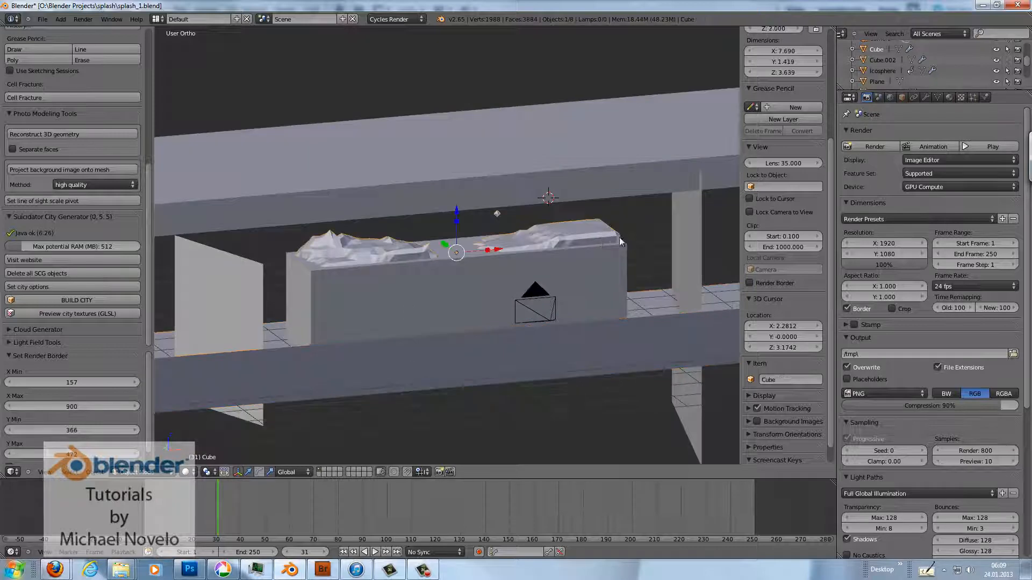
click(985, 97)
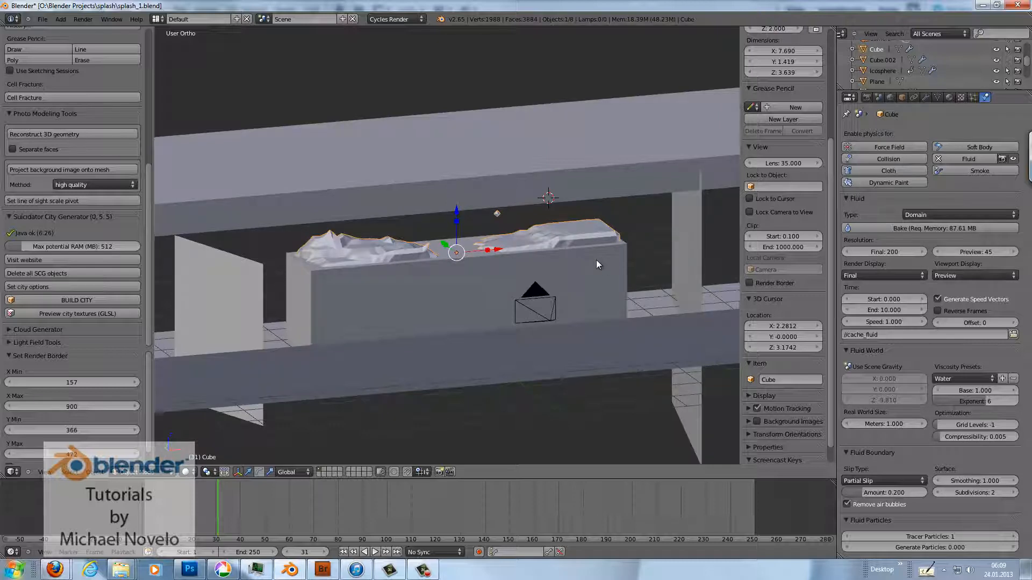
- Examine the fluid physics settings of Cube.002 and hide that object in the viewport again
middle_drag(618, 254, 650, 225)
right_click(543, 252)
right_click(530, 257)
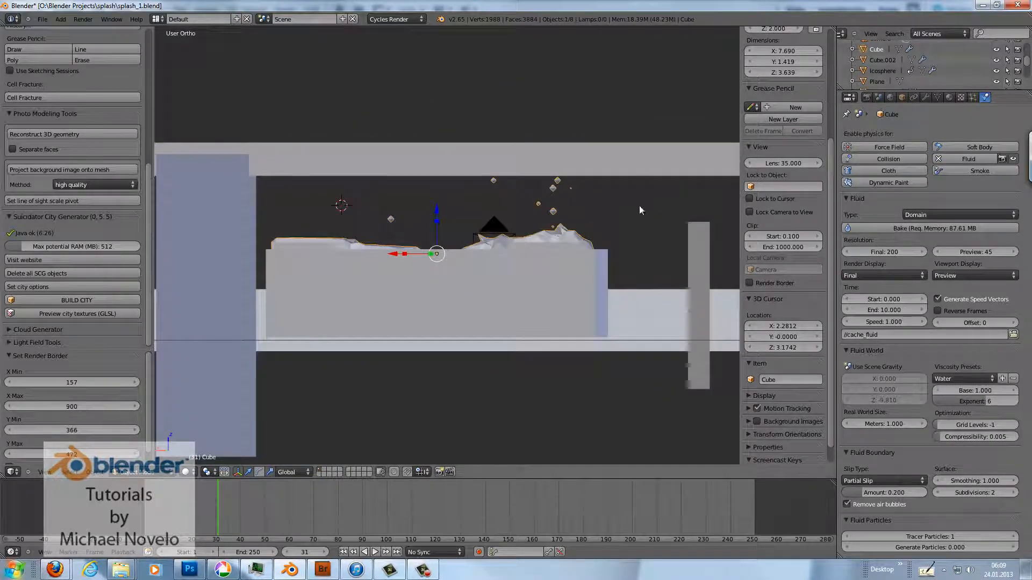
right_click(586, 271)
middle_drag(582, 213, 611, 227)
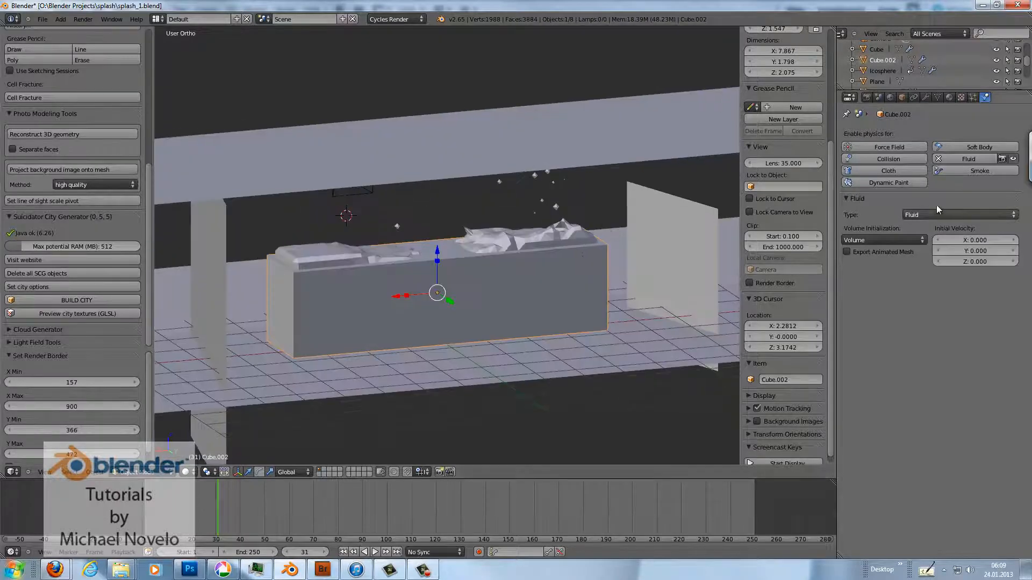
click(996, 59)
click(1016, 60)
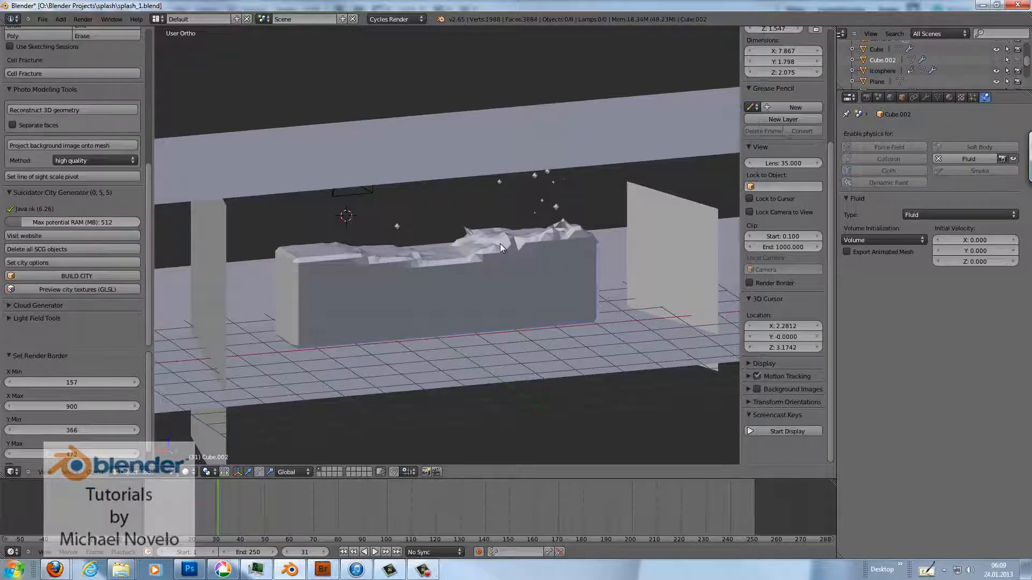
middle_drag(500, 244, 476, 230)
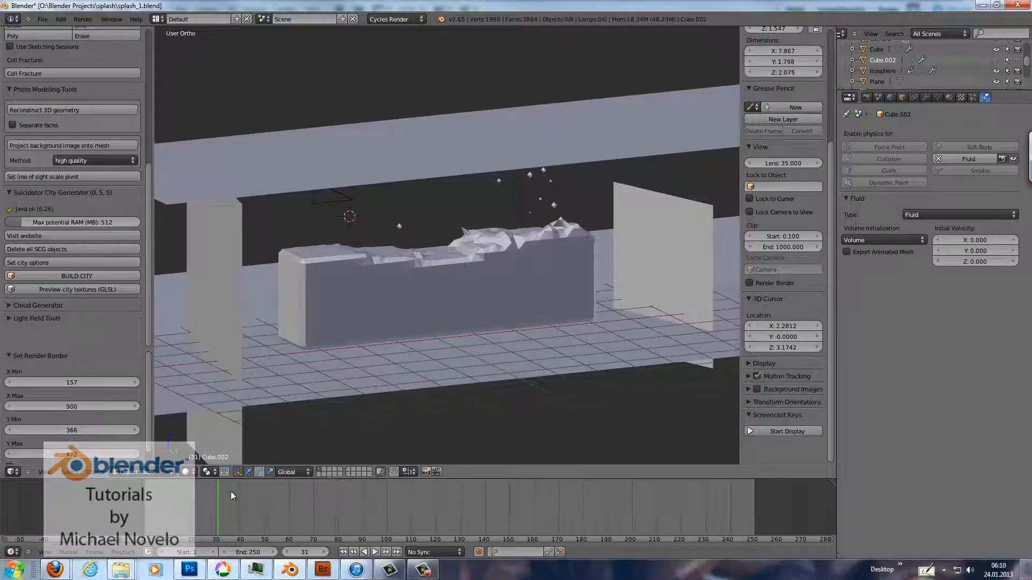
- Go back to frame 1 and examine the fluid obstacle settings of the icosphere above the water
drag(175, 514, 146, 515)
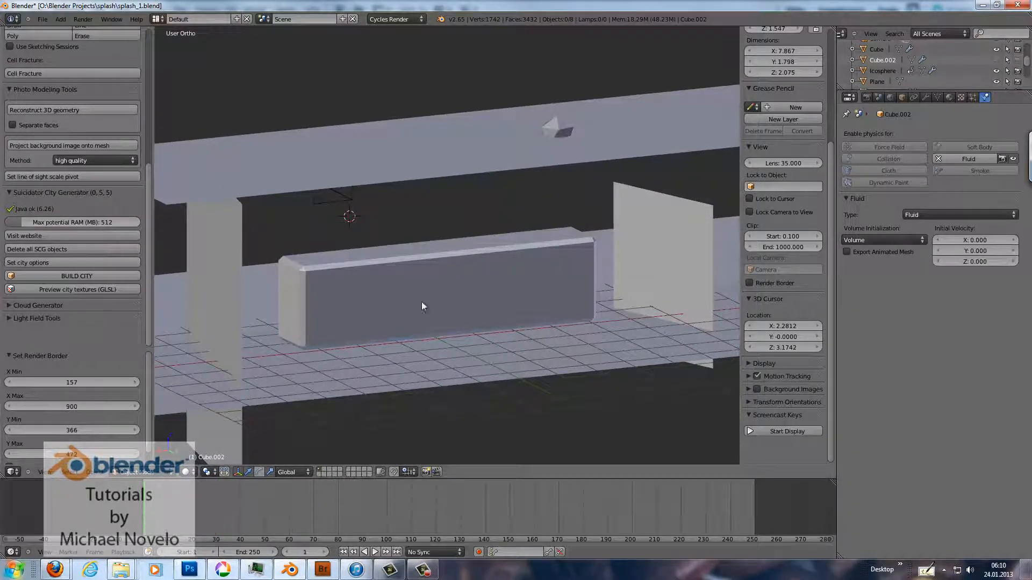
right_click(556, 131)
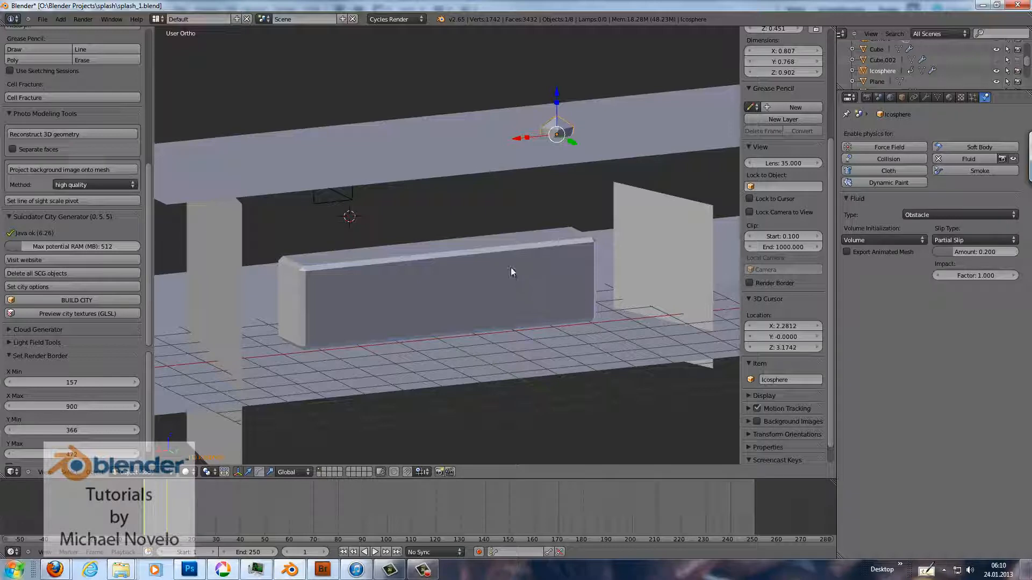
- Examine the emission materials of the two upright planes beside the water and the world's sky texture settings
right_click(672, 230)
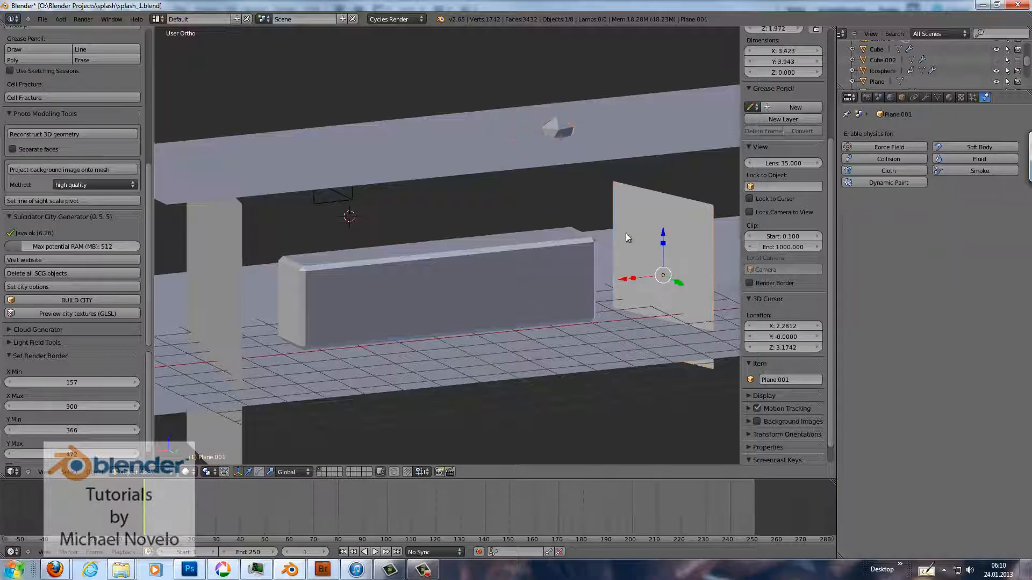
right_click(213, 260)
middle_drag(215, 261, 453, 258)
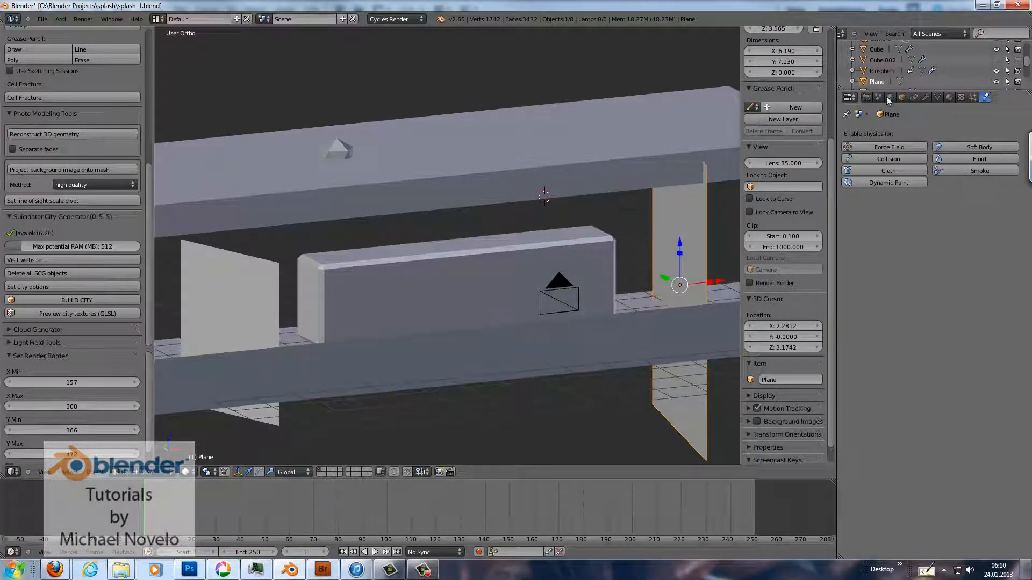
click(949, 97)
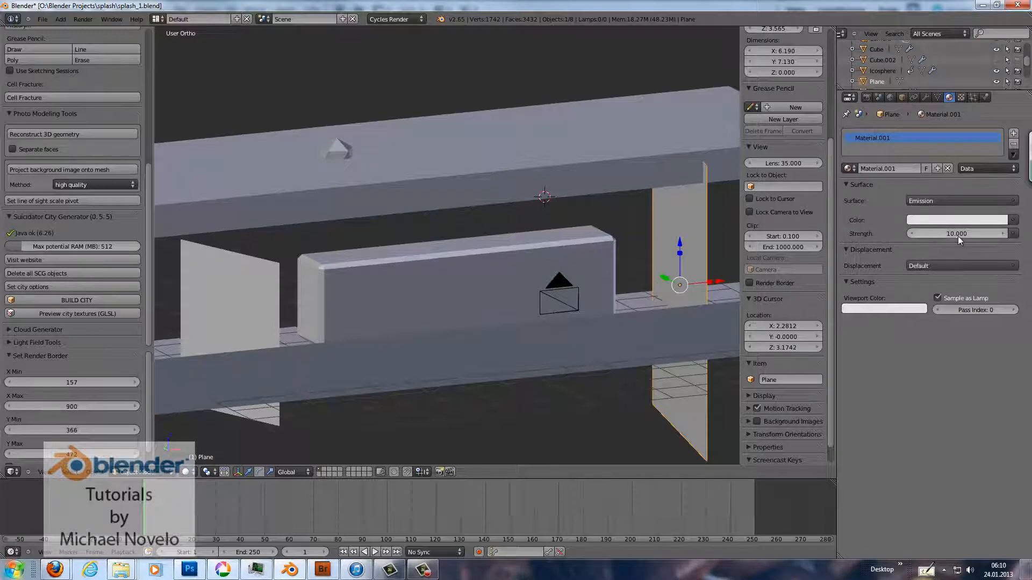
right_click(225, 287)
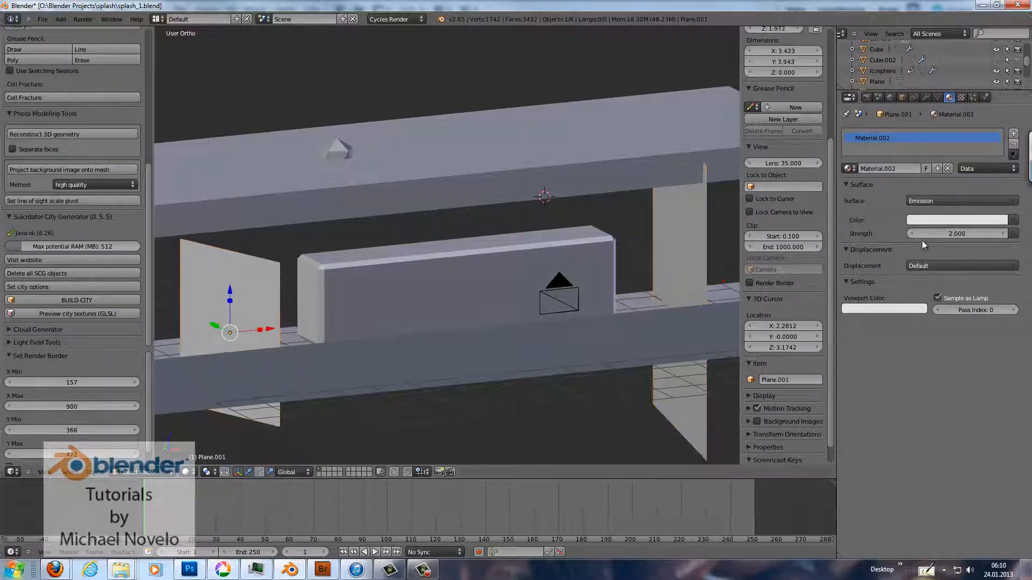
click(890, 97)
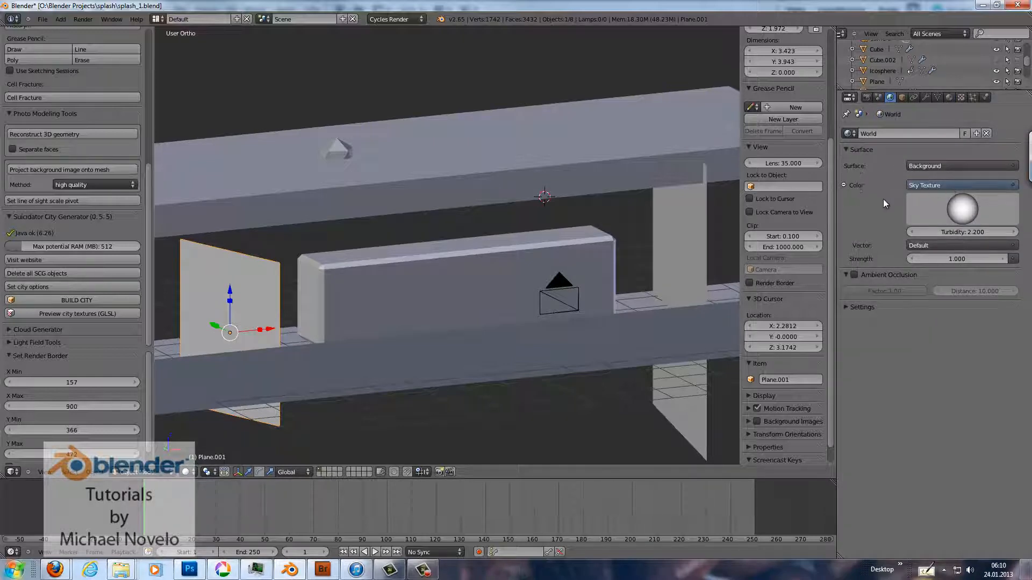
- Select the icosphere and scrub the timeline from frame 1 to frame 33 to review its fall into the water
middle_drag(454, 217, 466, 245)
right_click(338, 150)
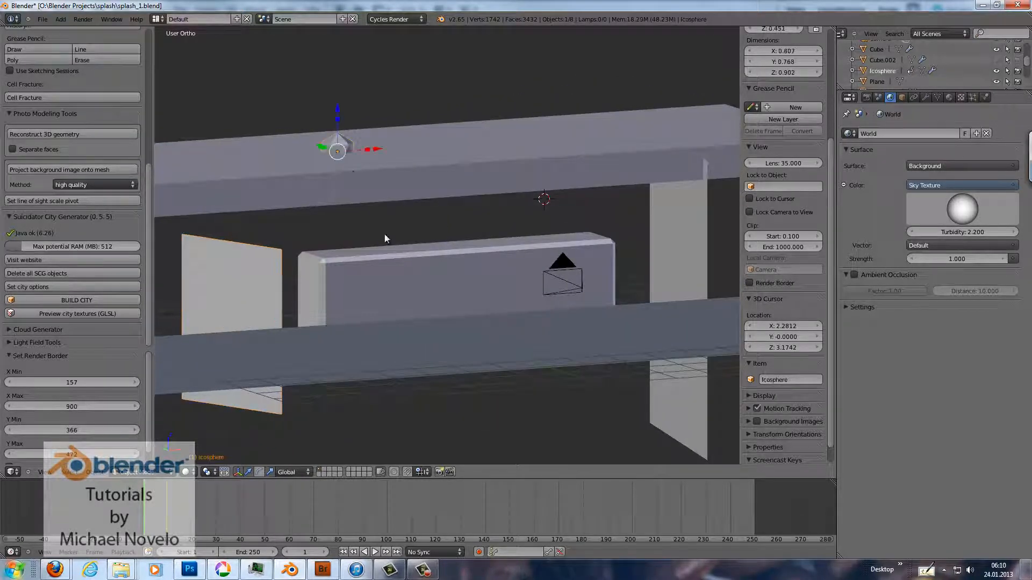
mouse_move(143, 522)
mouse_down()
mouse_move(167, 525)
mouse_move(144, 521)
mouse_up()
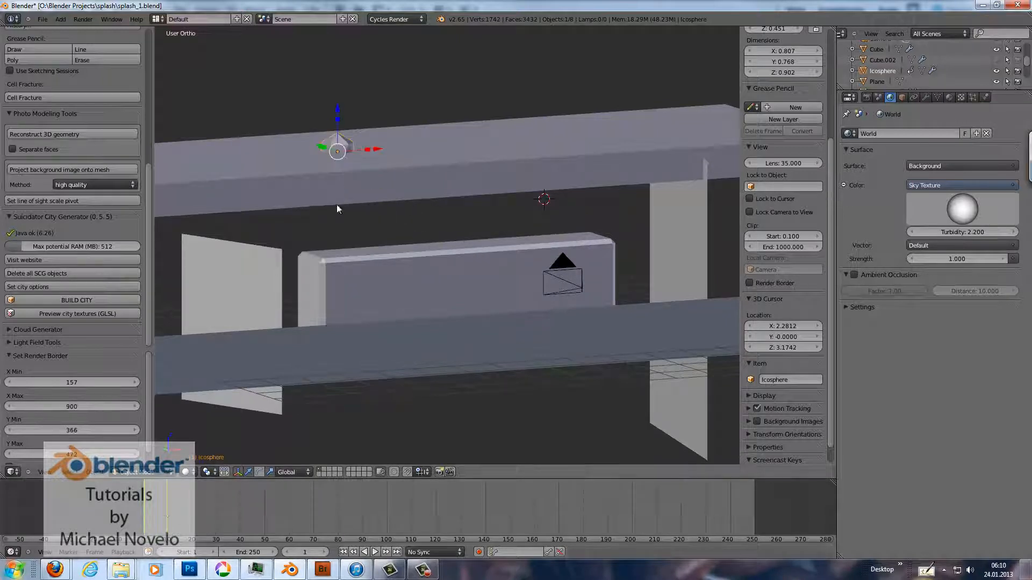
middle_drag(337, 204, 321, 202)
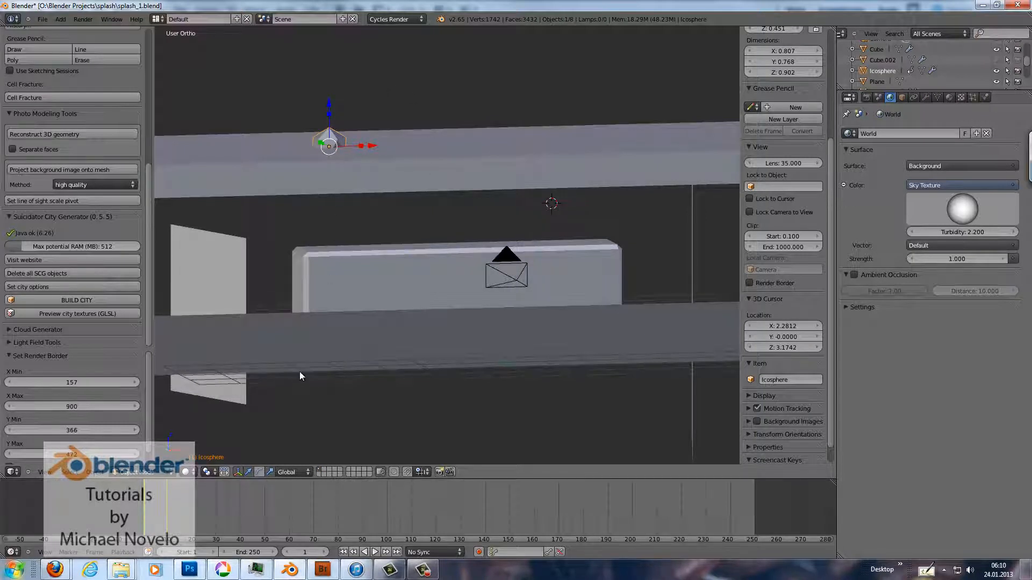
drag(155, 509, 223, 517)
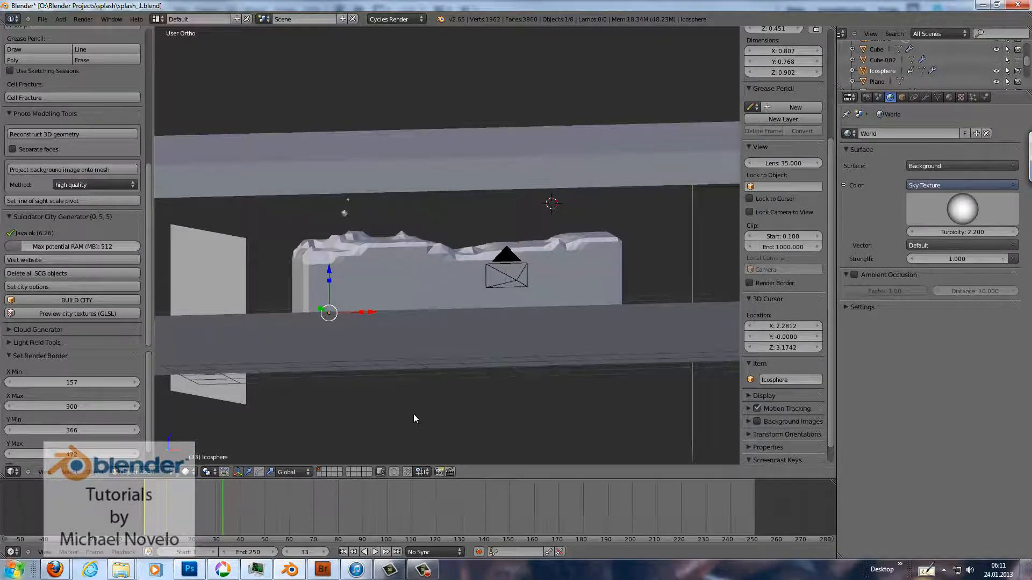
- Switch to the camera view, play the splash animation from the first frame and settle on frame 33
key(KP_0)
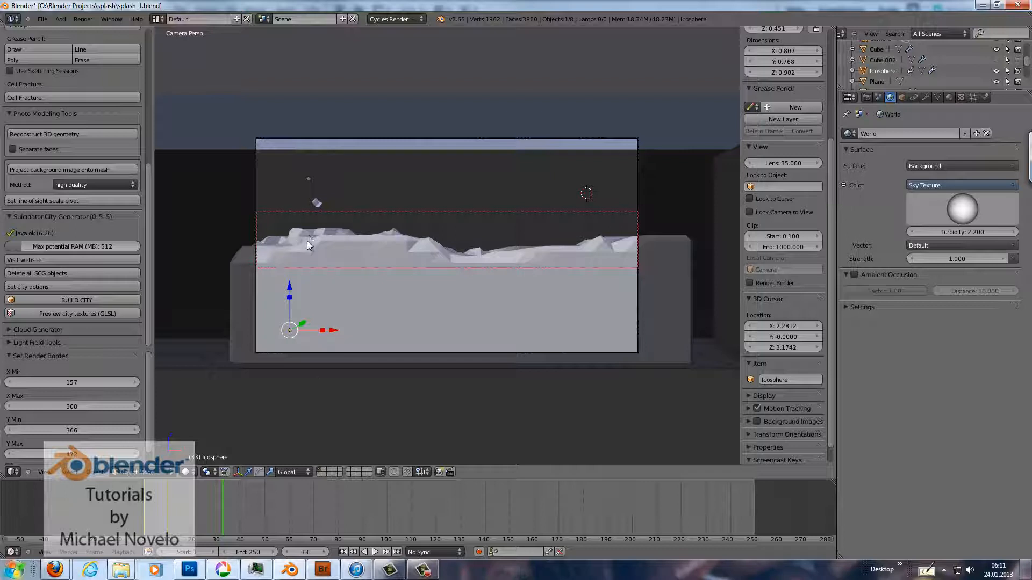
click(221, 510)
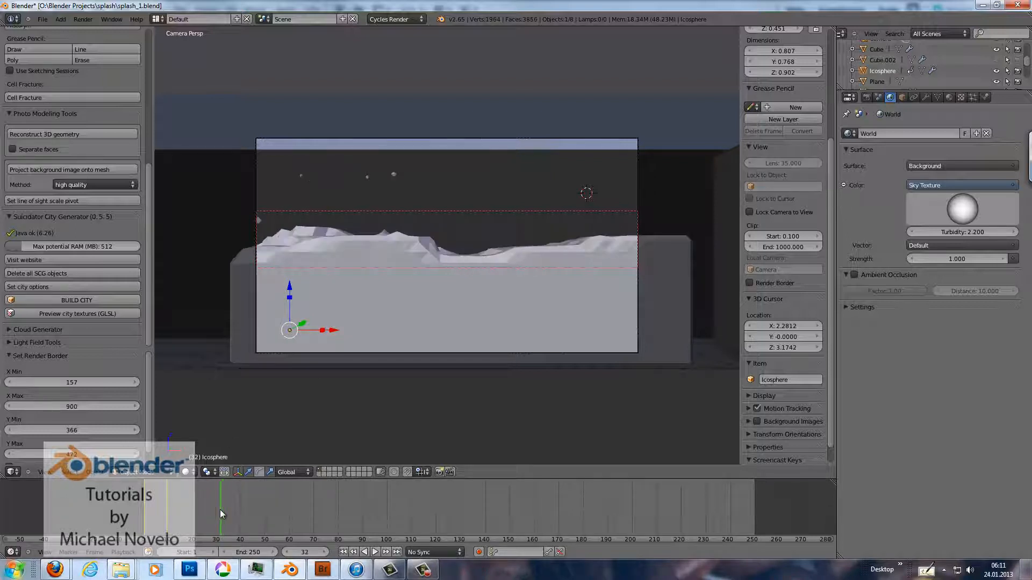
click(343, 552)
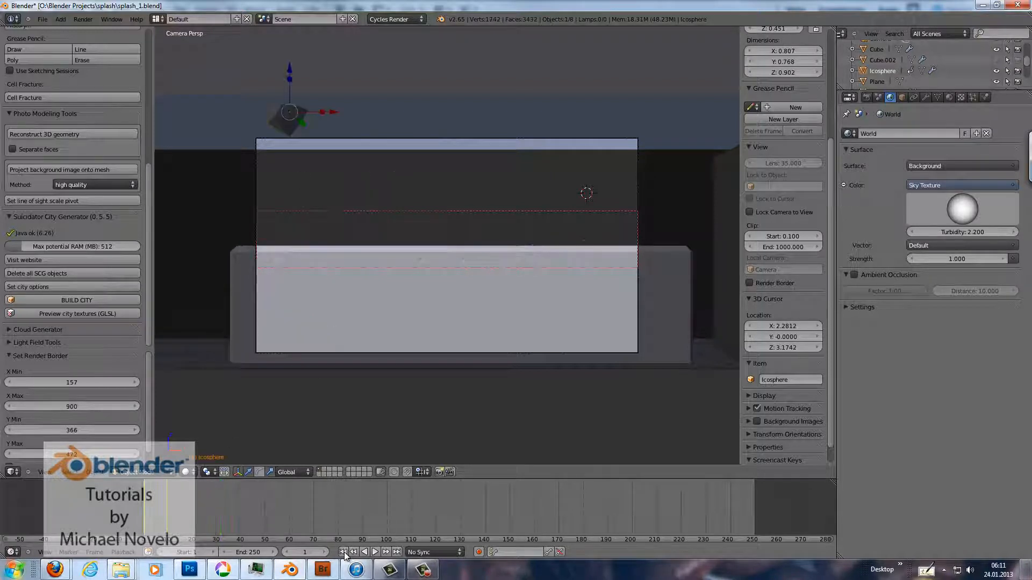
click(375, 552)
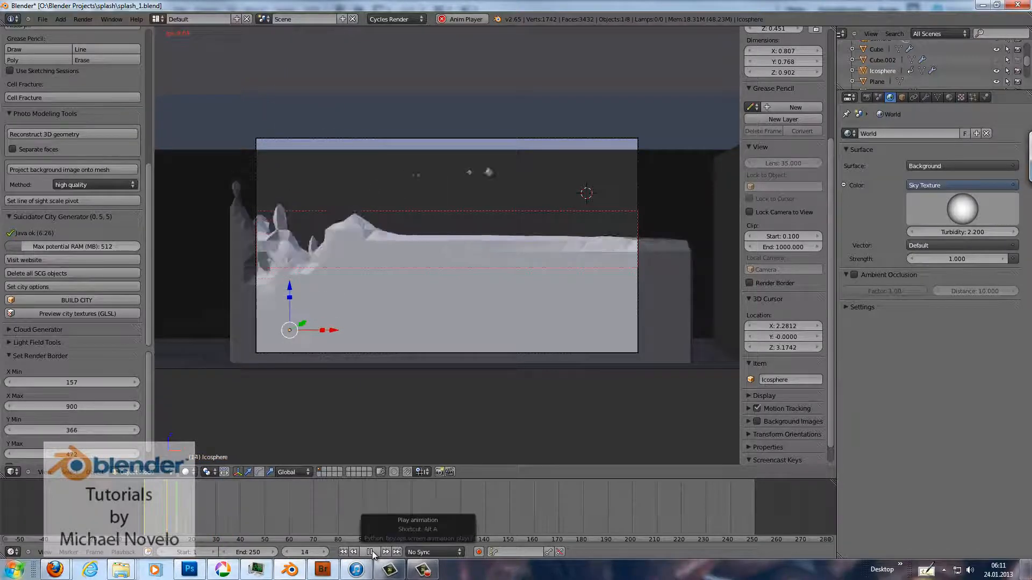
click(371, 552)
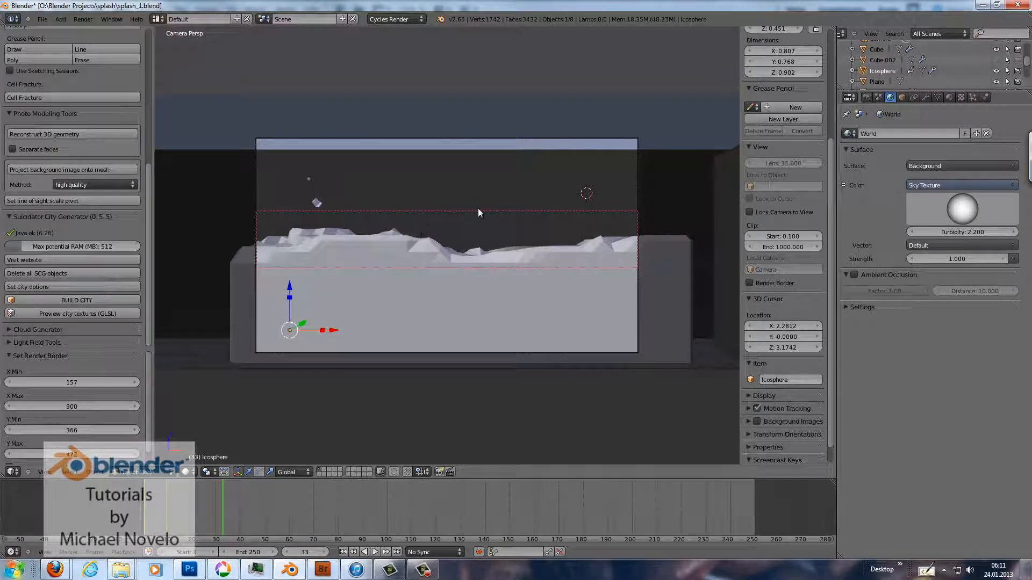
- Examine the render settings for sampling, light paths, film and performance
click(866, 97)
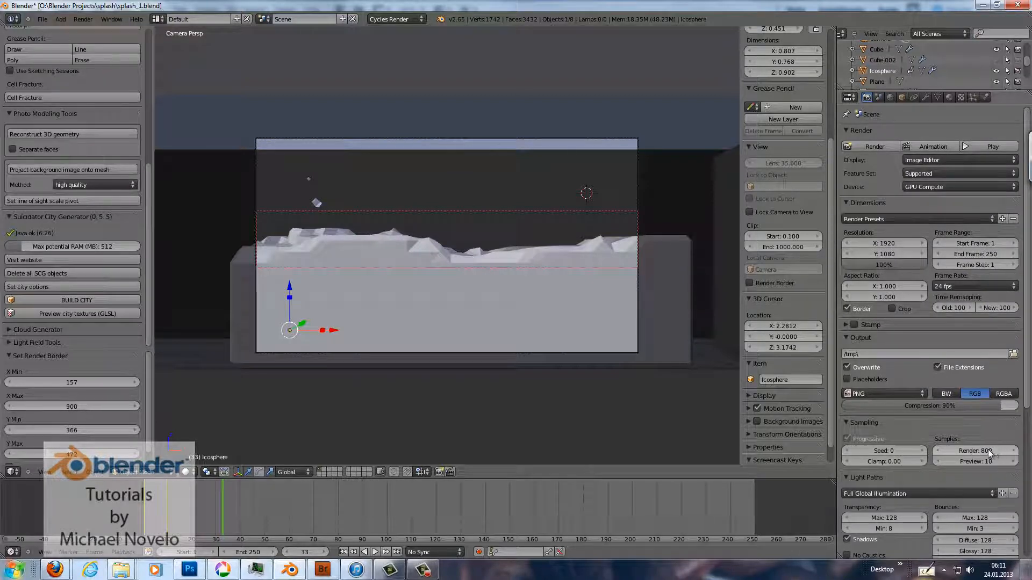
scroll(937, 414, down, 3)
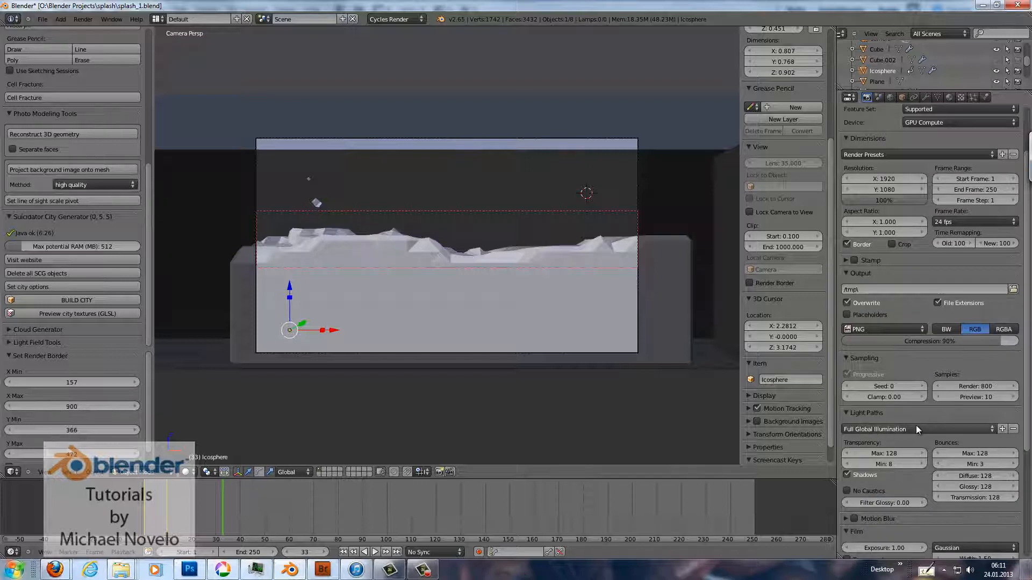
scroll(913, 424, down, 5)
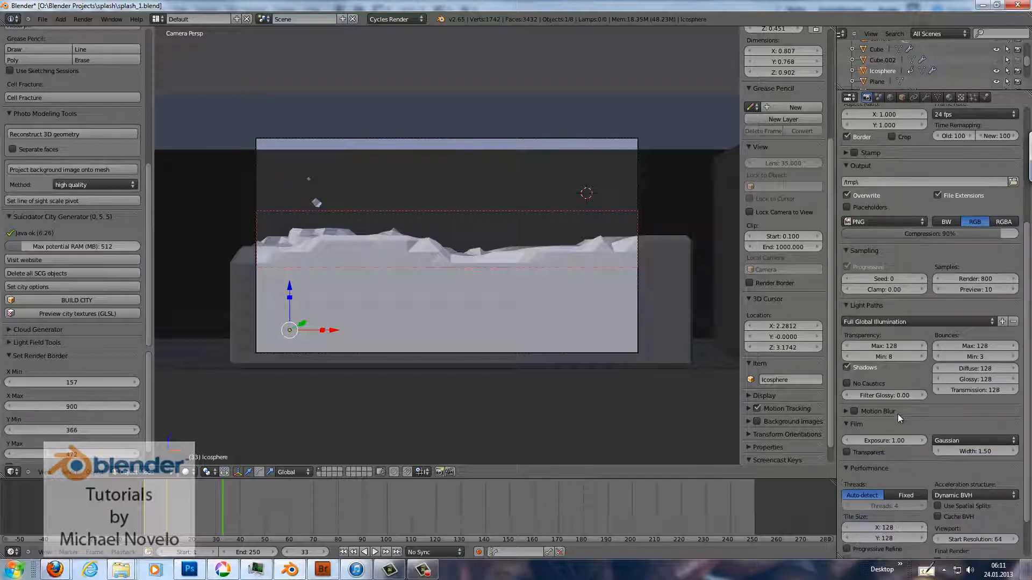
scroll(885, 405, up, 8)
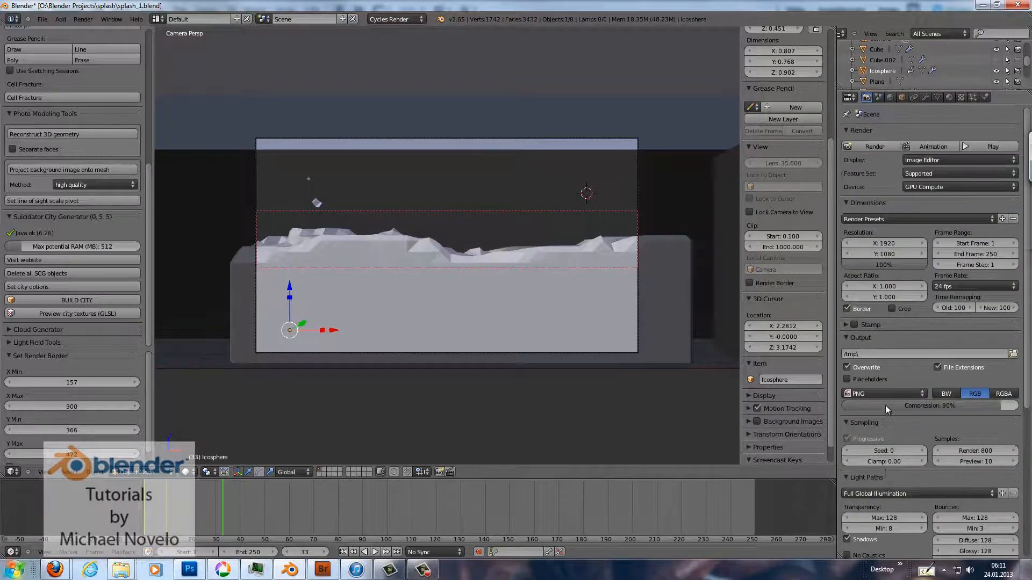
- Redraw the render border as a taller full-width band around the water surface in the camera frame and render frame 33
click(847, 311)
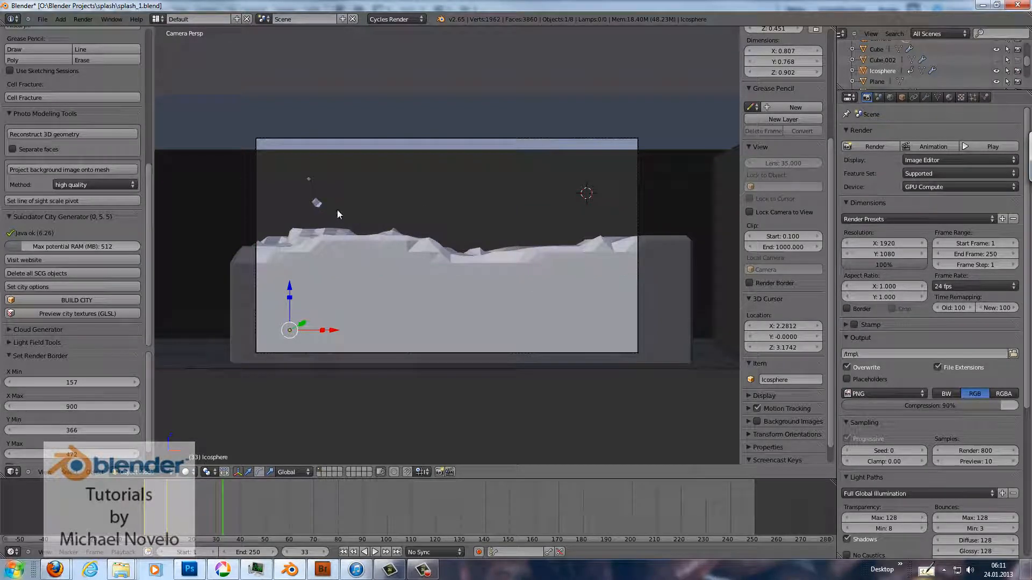
key(ctrl+b)
drag(241, 202, 636, 301)
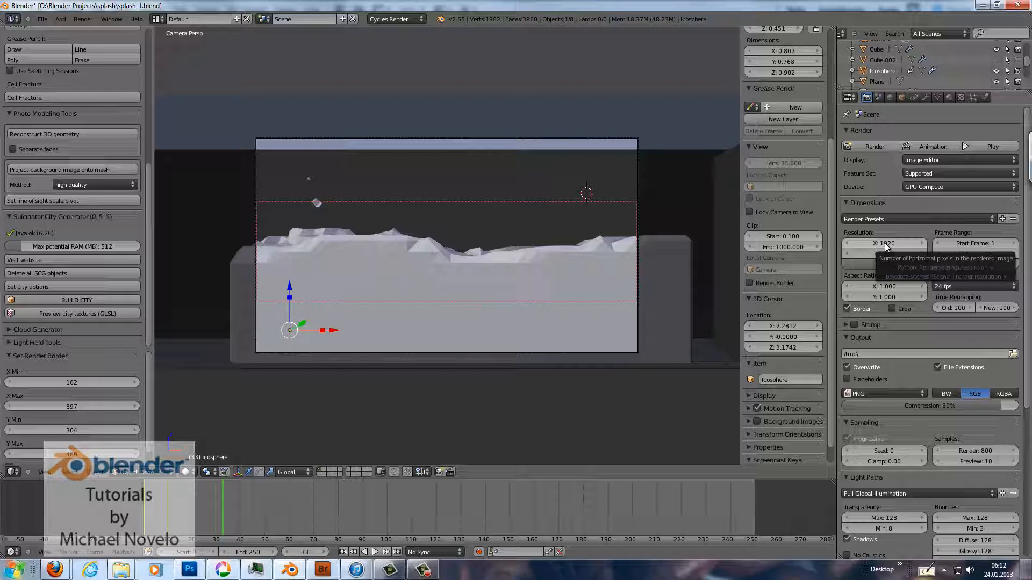
key(F12)
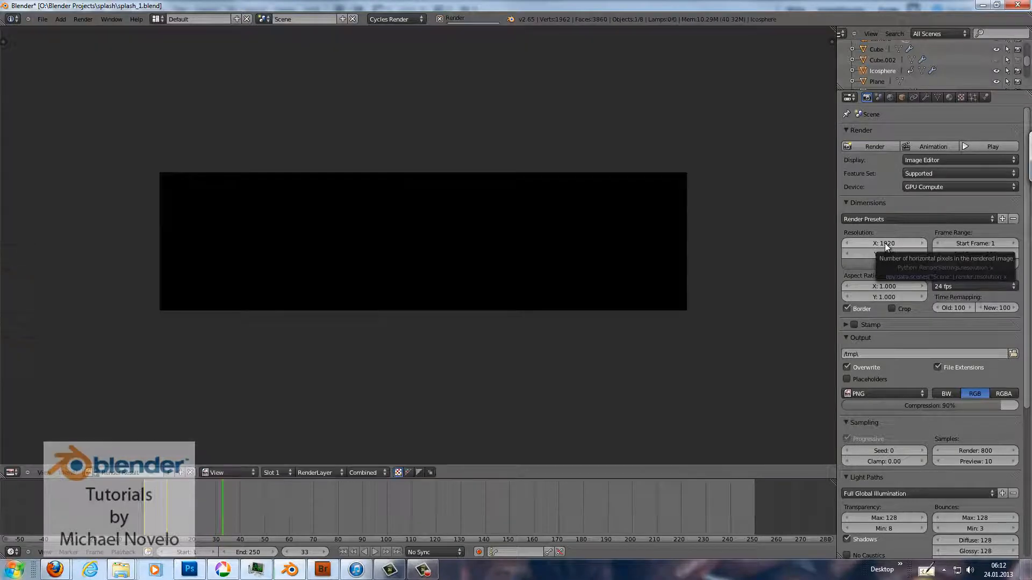